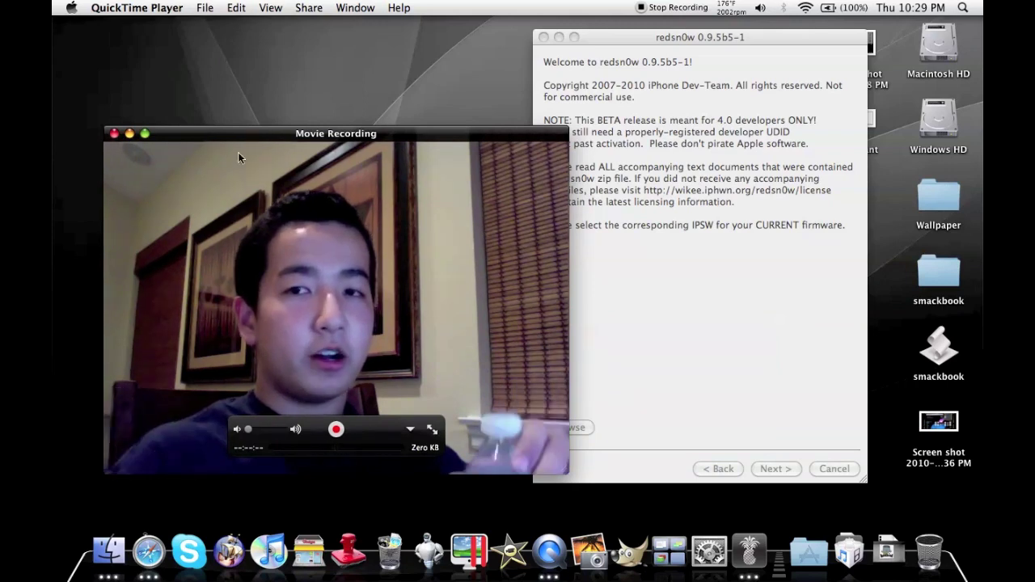
Shrink the Movie Recording window into the desktop's upper corner and place the redsn0w window beside it without overlap
{"action": "left_click", "coordinate": [577, 214]}
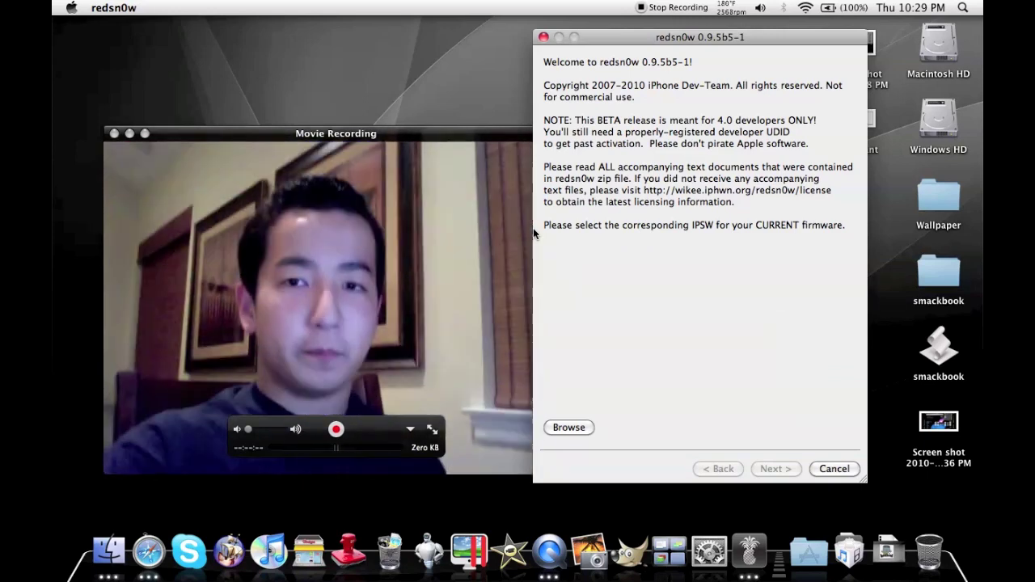
{"action": "left_click", "coordinate": [481, 216]}
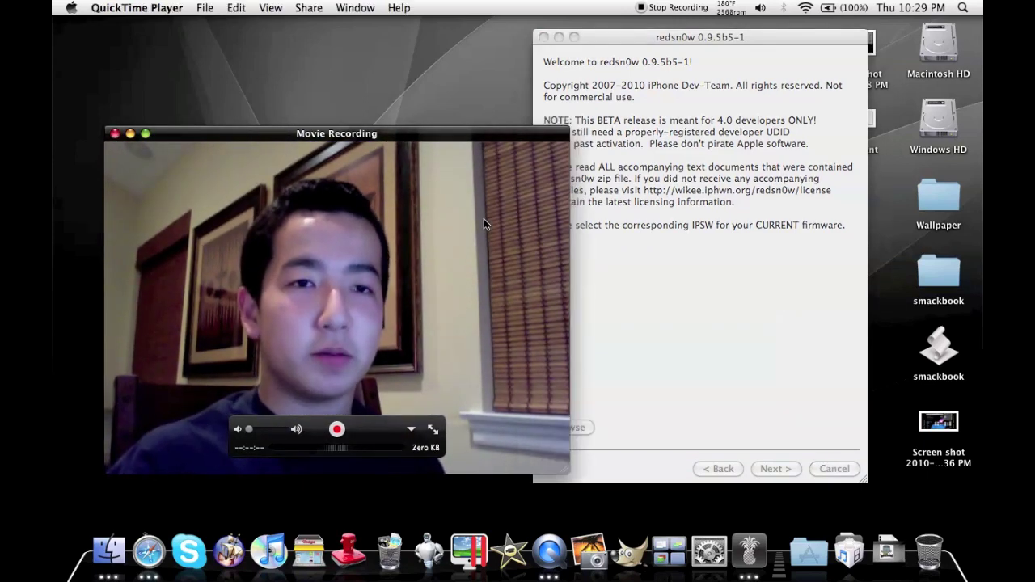
{"action": "left_click_drag", "start_coordinate": [443, 133], "coordinate": [393, 29]}
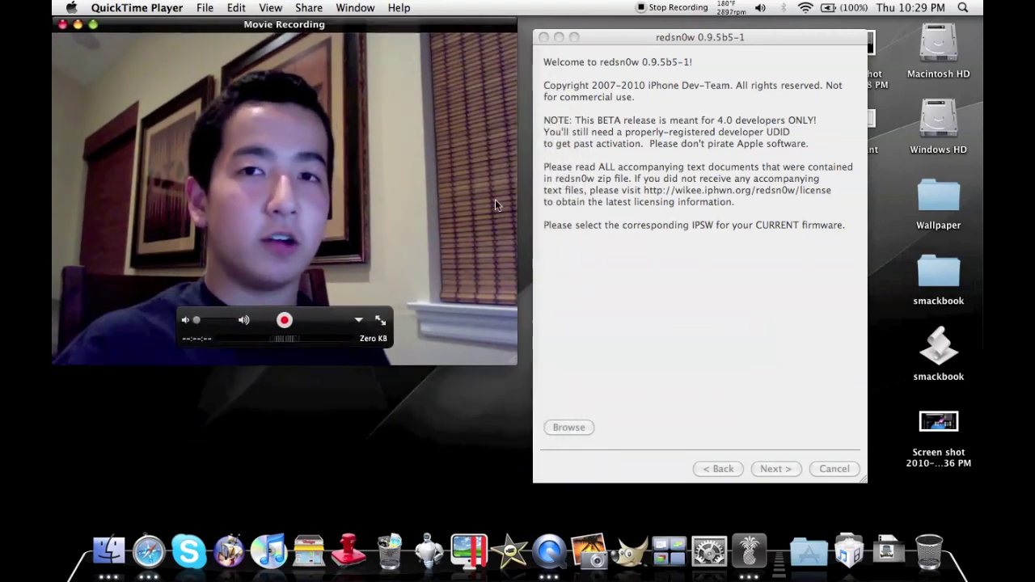
{"action": "left_click_drag", "start_coordinate": [455, 333], "coordinate": [452, 333]}
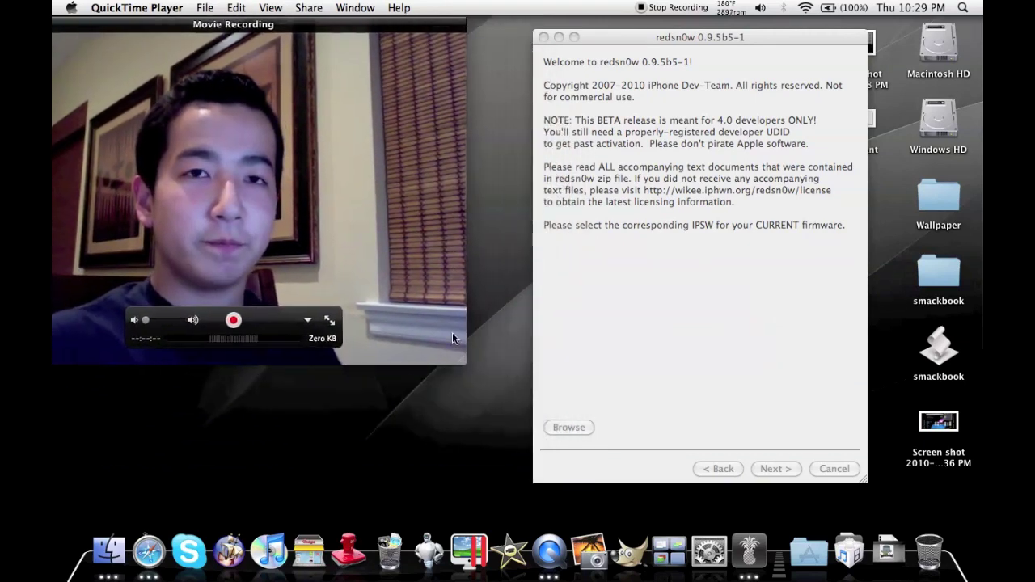
{"action": "left_click_drag", "start_coordinate": [509, 361], "coordinate": [409, 283]}
{"action": "left_click", "coordinate": [543, 275]}
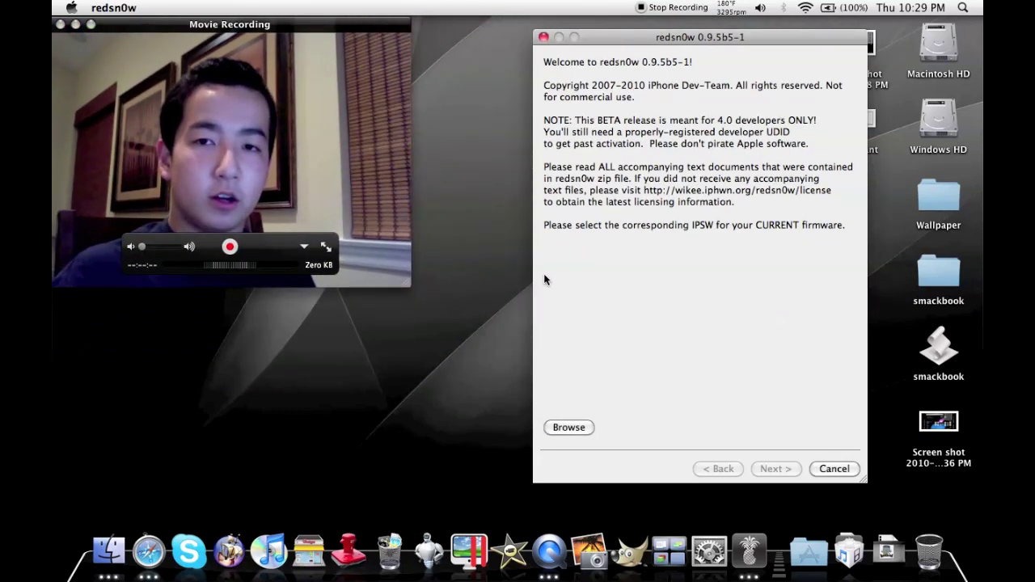
{"action": "left_click_drag", "start_coordinate": [673, 38], "coordinate": [555, 26]}
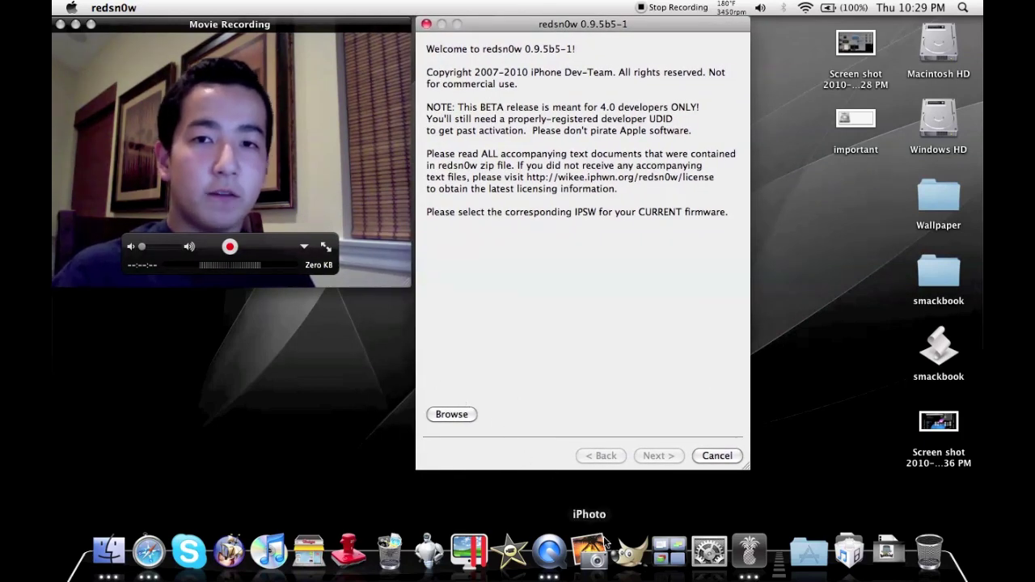
Review the files in the Downloads folder, plus the YouTube iOS 4 download links and redsn0w 0.9.5 BETA pages in Safari
{"action": "left_click", "coordinate": [850, 553]}
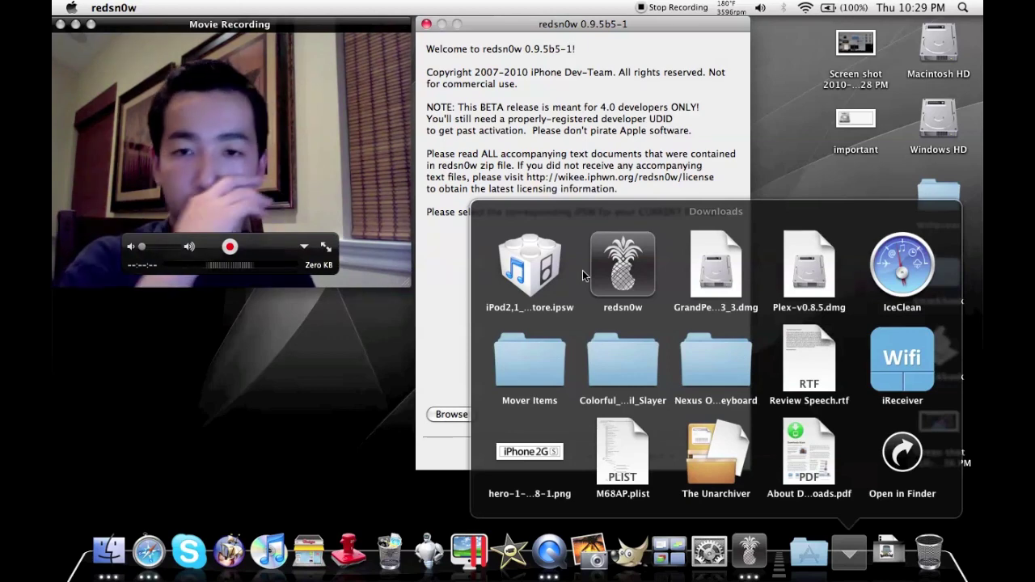
{"action": "left_click", "coordinate": [572, 129]}
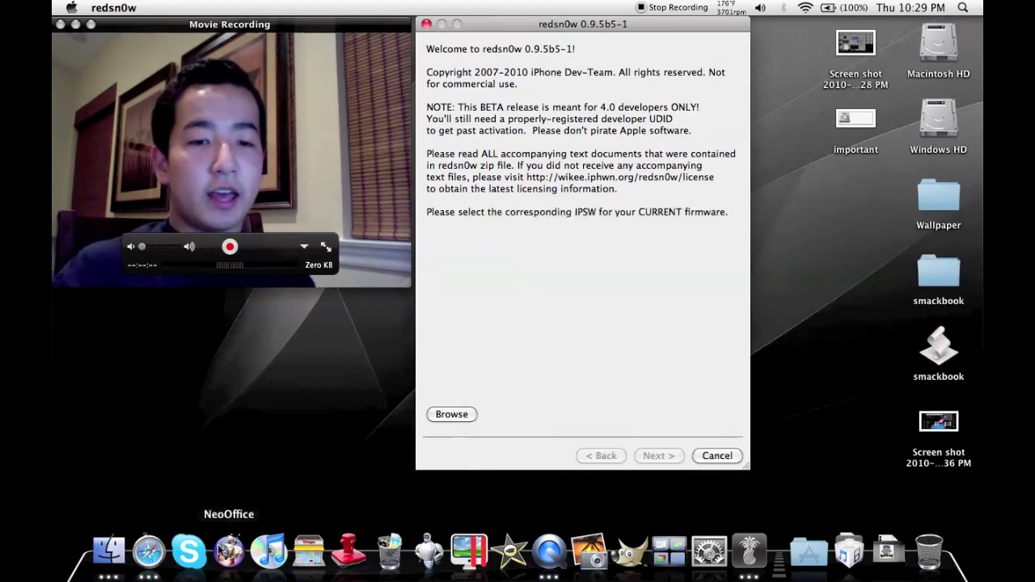
{"action": "left_click", "coordinate": [149, 553]}
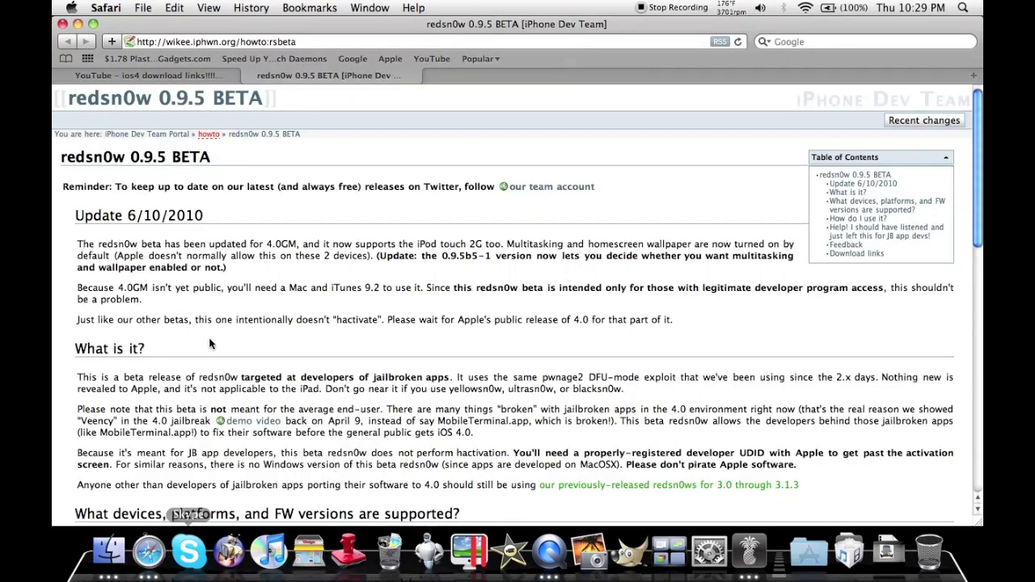
{"action": "left_click", "coordinate": [189, 80]}
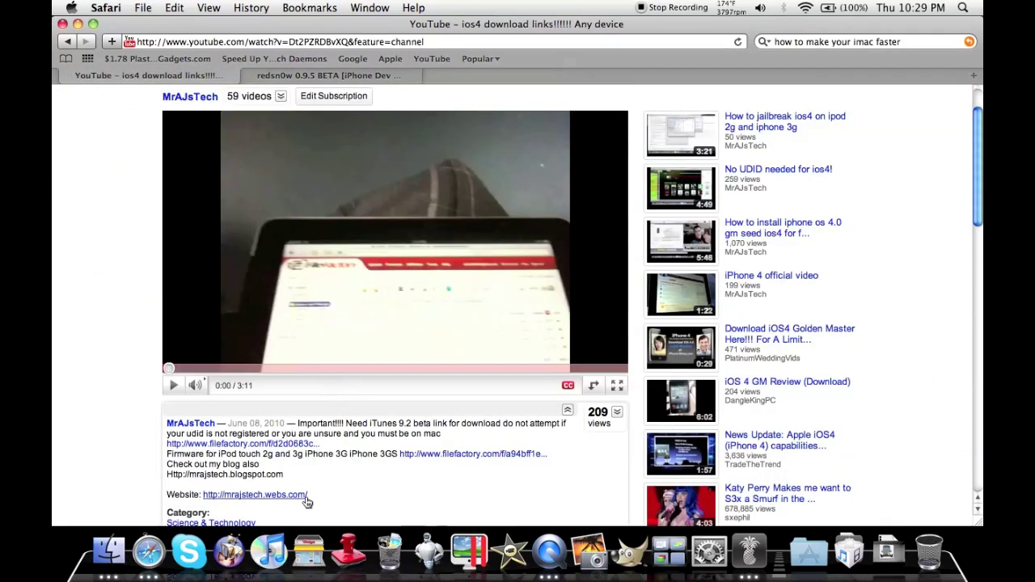
{"action": "left_click", "coordinate": [380, 76]}
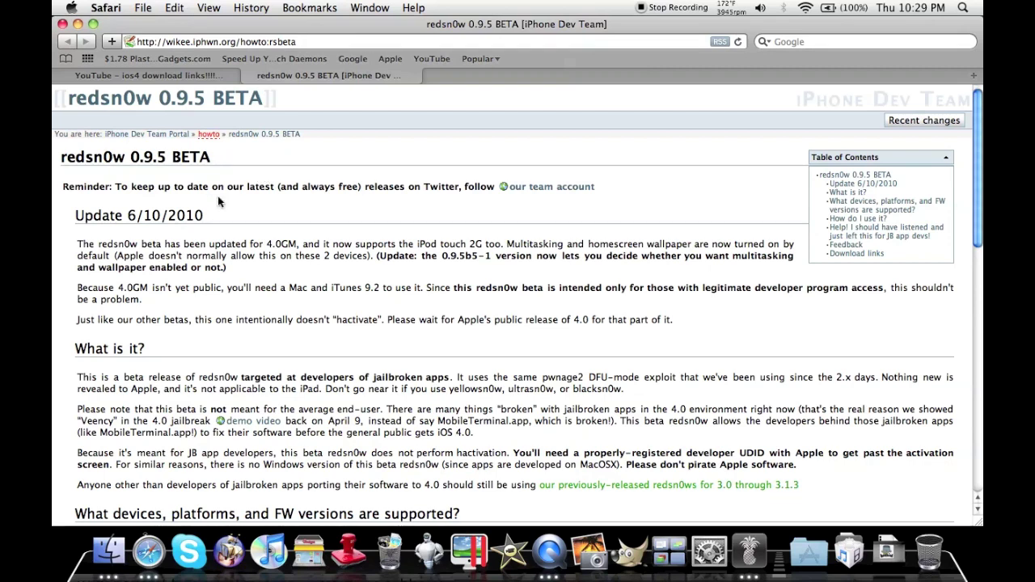
{"action": "left_click", "coordinate": [106, 7]}
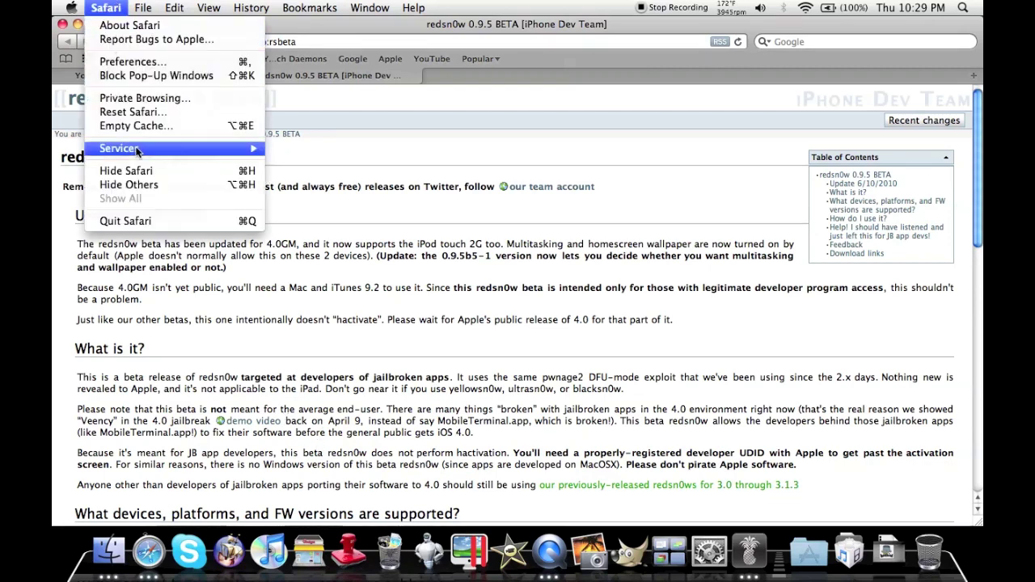
{"action": "left_click", "coordinate": [144, 171]}
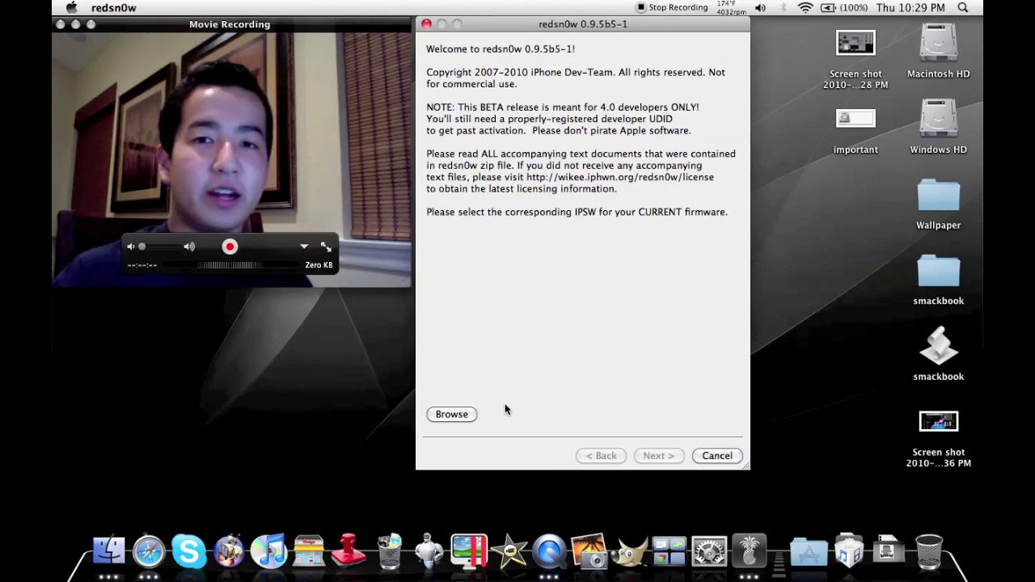
Load iPod2,1_4.0_8A293_Restore.ipsw as the current firmware in redsn0w and identify the iPod touch 2G as not an MC model
{"action": "left_click", "coordinate": [465, 417]}
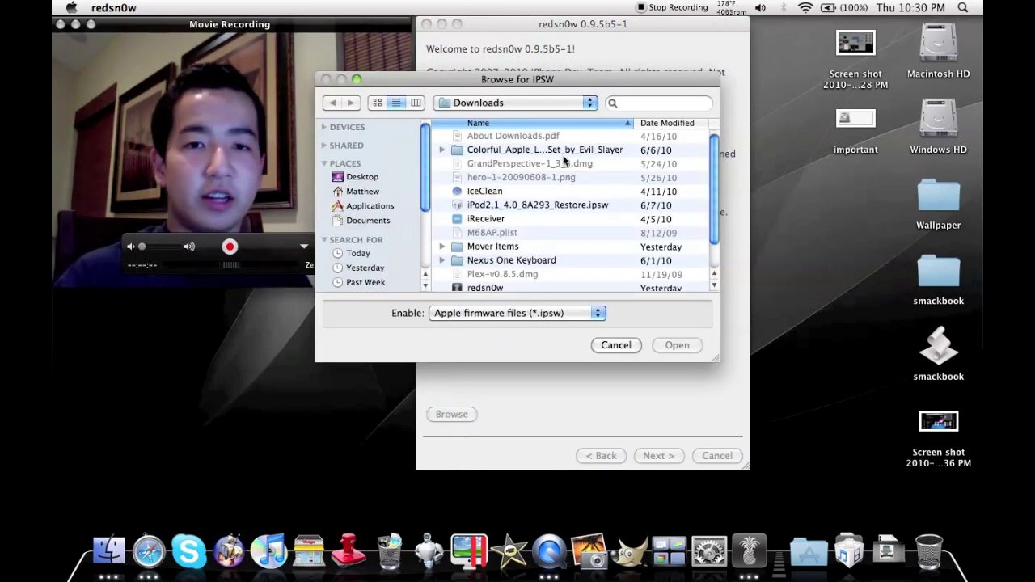
{"action": "scroll", "coordinate": [556, 194], "scroll_direction": "down", "scroll_amount": 1}
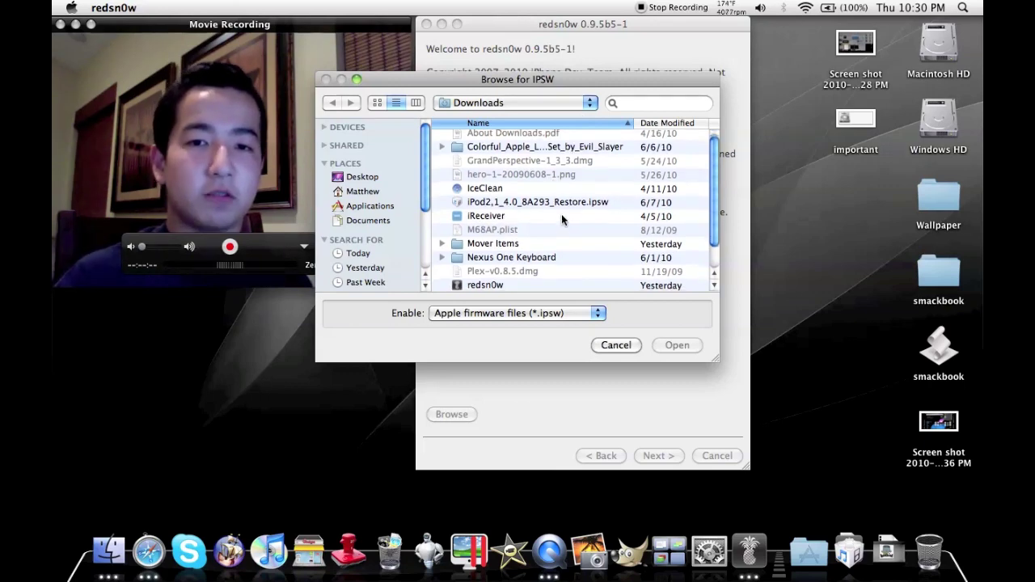
{"action": "left_click", "coordinate": [561, 215]}
{"action": "left_click", "coordinate": [557, 204]}
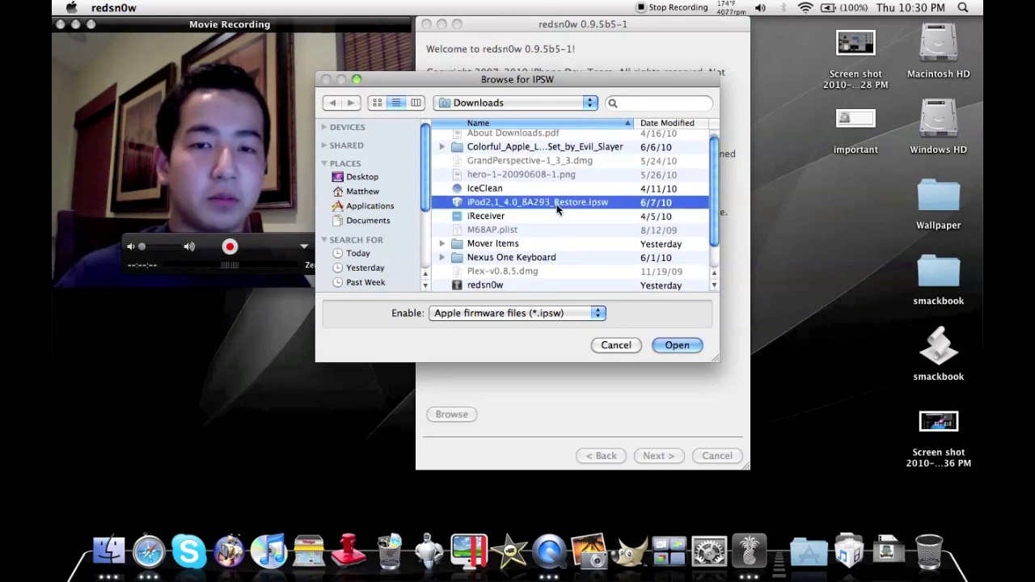
{"action": "left_click", "coordinate": [665, 346]}
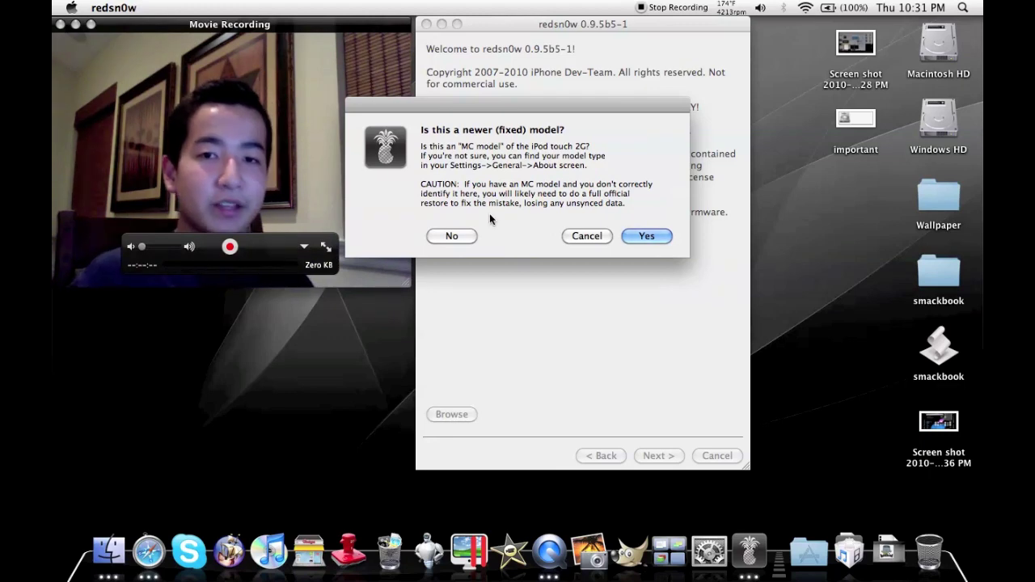
{"action": "left_click", "coordinate": [451, 236]}
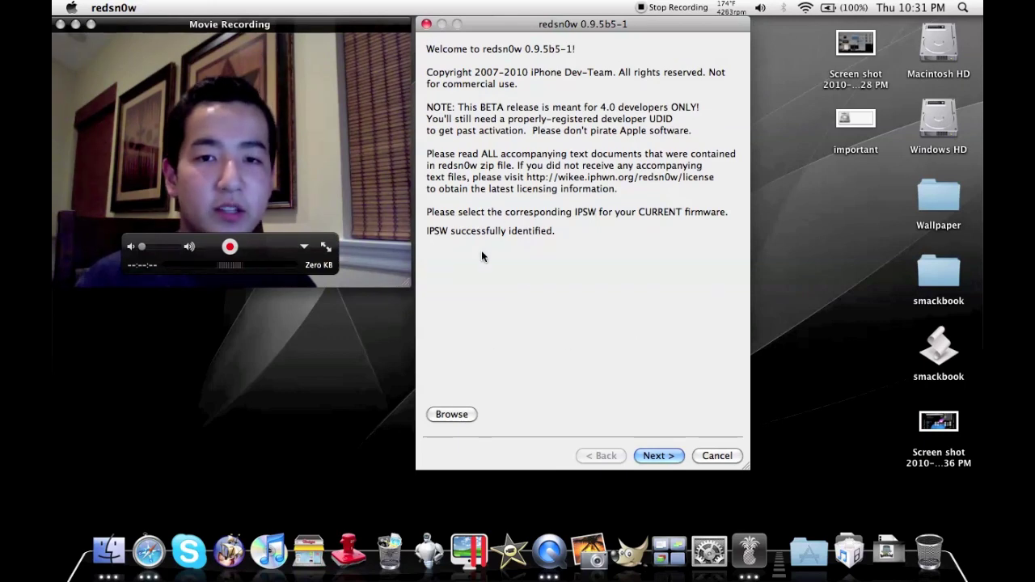
{"action": "left_click", "coordinate": [668, 458]}
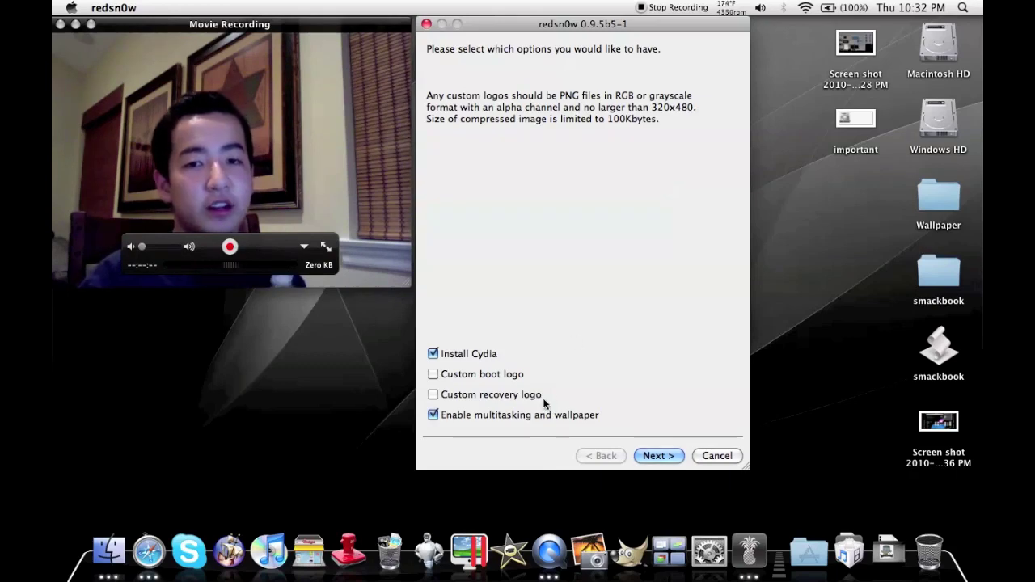
Proceed with Install Cydia and Enable multitasking and wallpaper selected, leaving the custom boot and recovery logos off
{"action": "left_click", "coordinate": [611, 356]}
{"action": "left_click", "coordinate": [488, 353]}
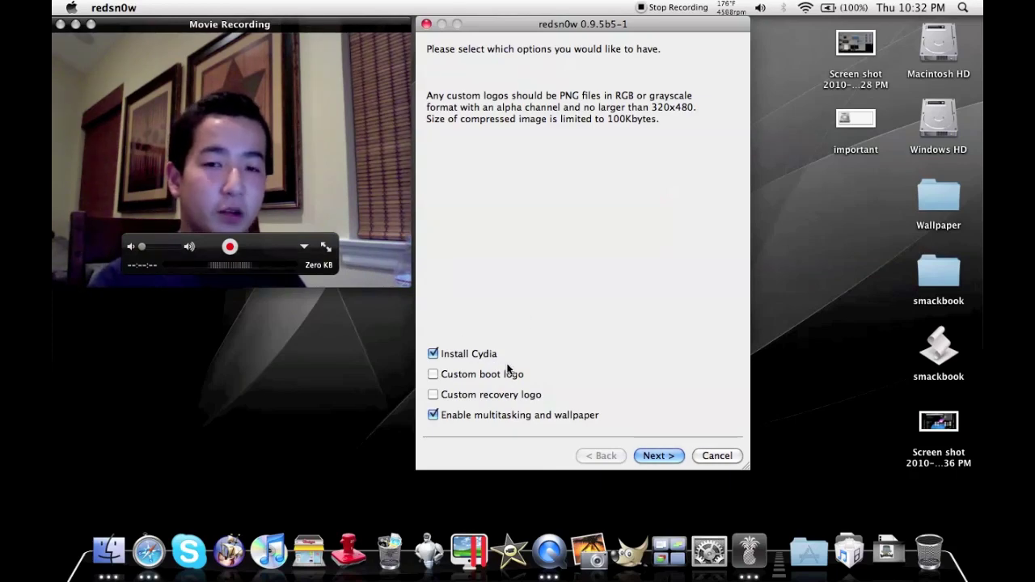
{"action": "left_click", "coordinate": [643, 454]}
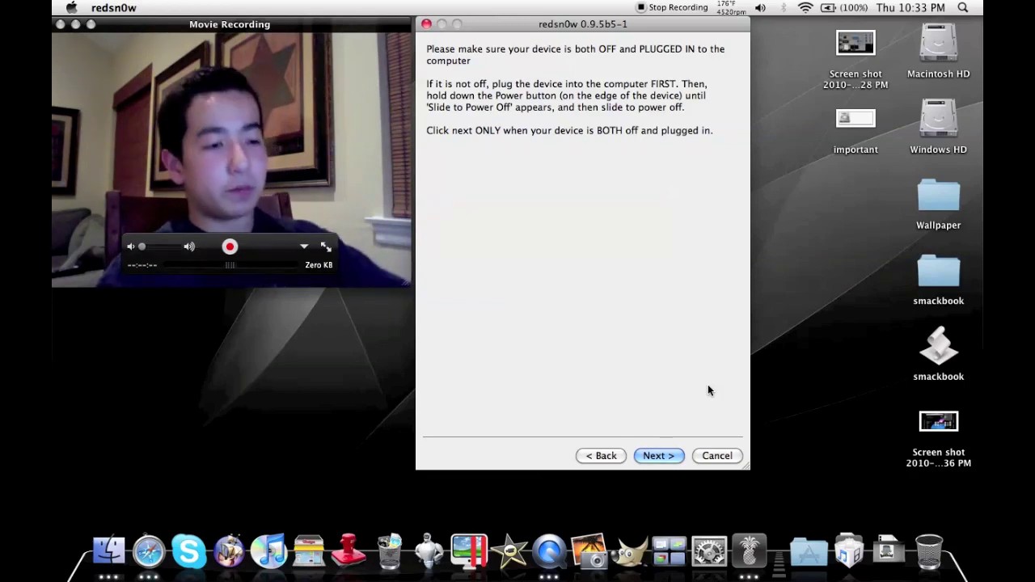
Start the guided DFU mode instructions, going back once to restart them for the powered-off, plugged-in device
{"action": "left_click", "coordinate": [663, 457]}
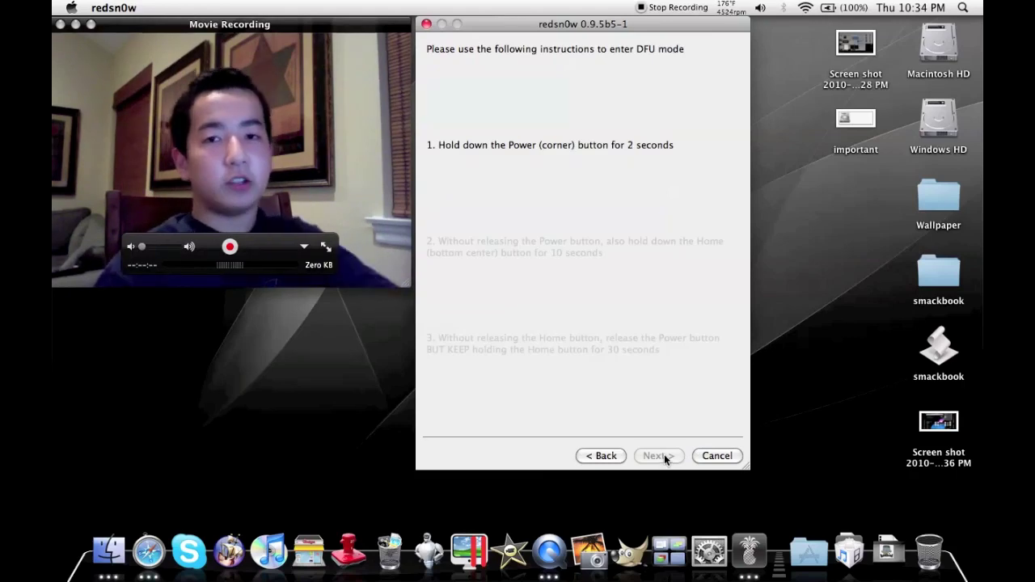
{"action": "left_click", "coordinate": [599, 455]}
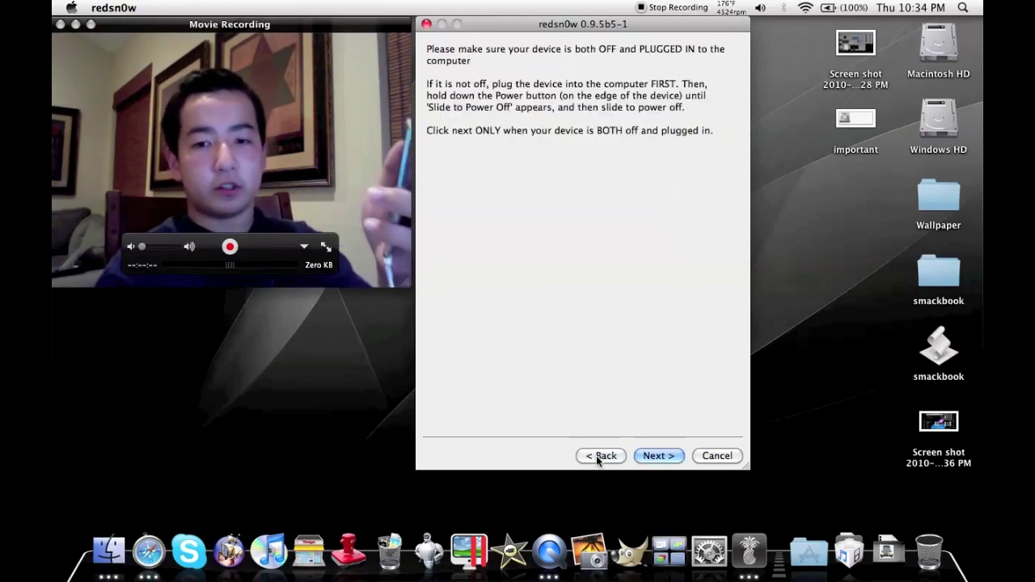
{"action": "left_click", "coordinate": [647, 457]}
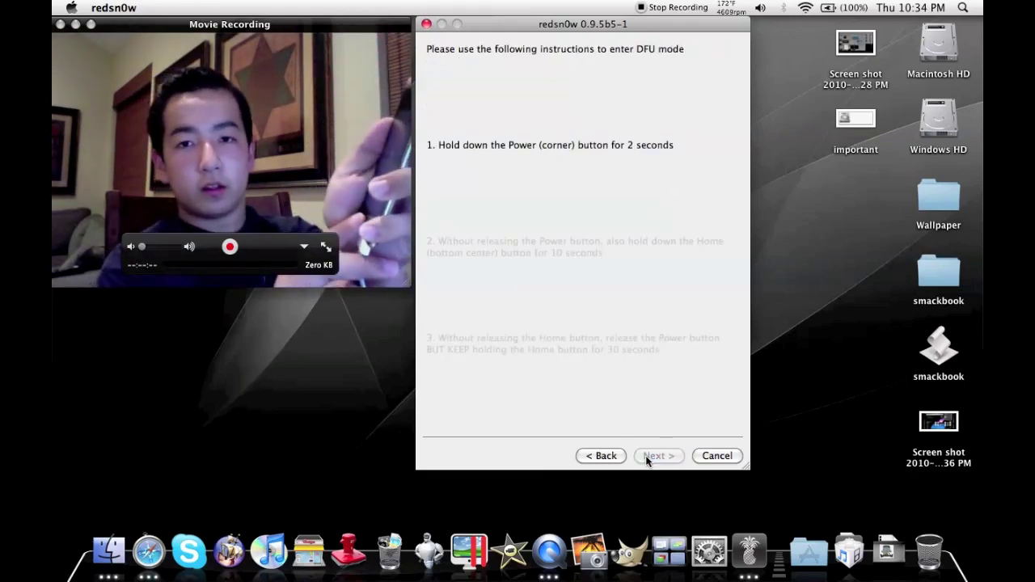
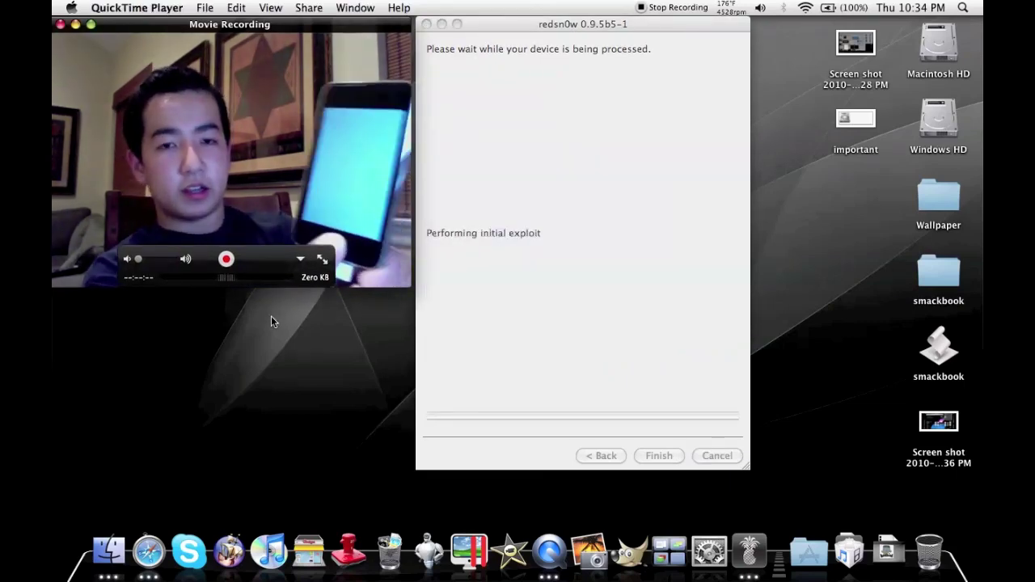
Bring the redsn0w window to the front and lower the display brightness by several levels
{"action": "left_click", "coordinate": [484, 316]}
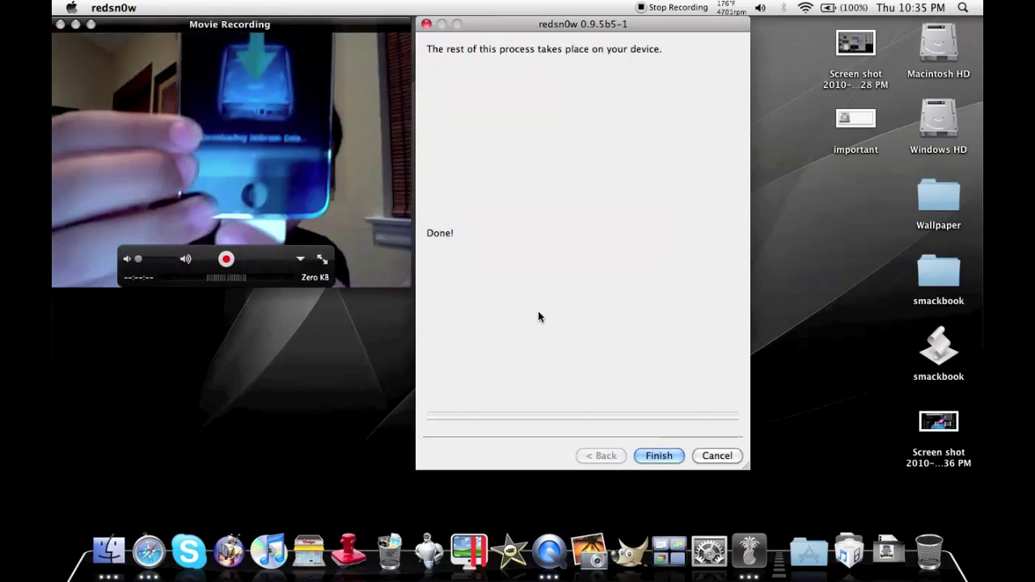
{"action": "key", "text": "XF86MonBrightnessUp"}
{"action": "key", "text": "XF86MonBrightnessDown"}
{"action": "key", "text": "XF86MonBrightnessDown"}
{"action": "key", "text": "XF86MonBrightnessDown"}
{"action": "key", "text": "XF86MonBrightnessDown"}
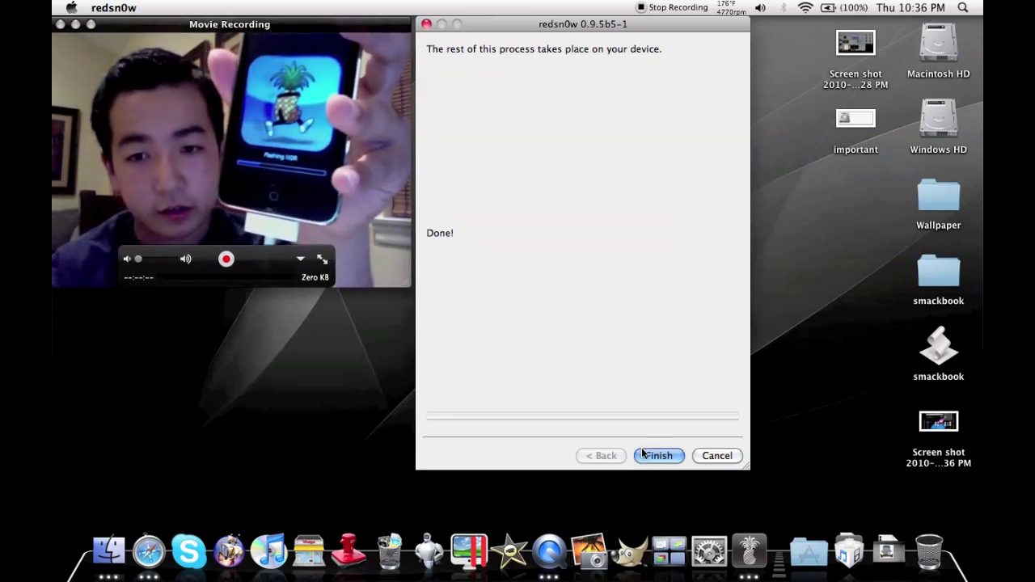
Finish the redsn0w wizard and enlarge the Movie Recording window to show the device more clearly
{"action": "left_click", "coordinate": [651, 456]}
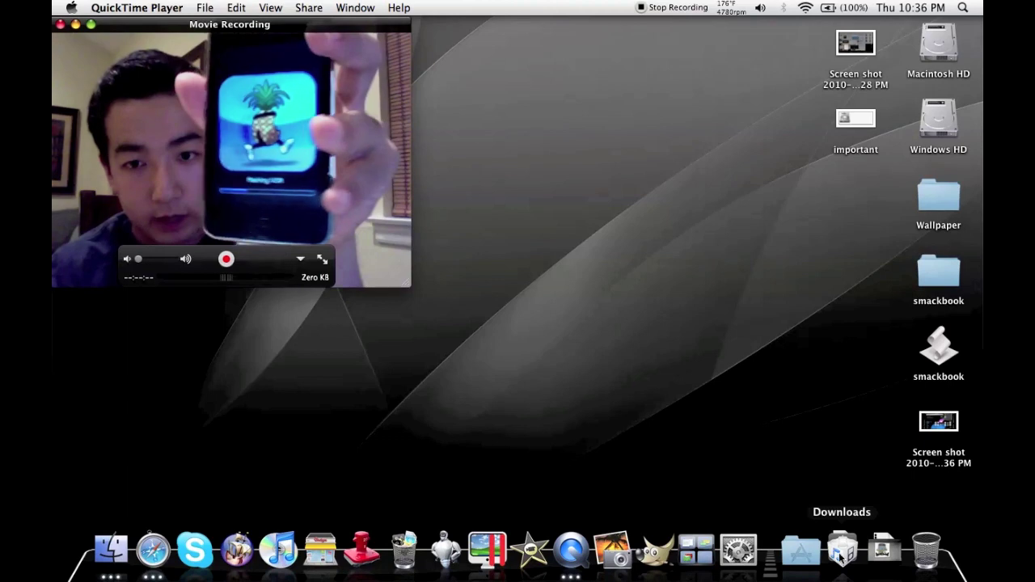
{"action": "left_click_drag", "start_coordinate": [396, 284], "coordinate": [788, 455]}
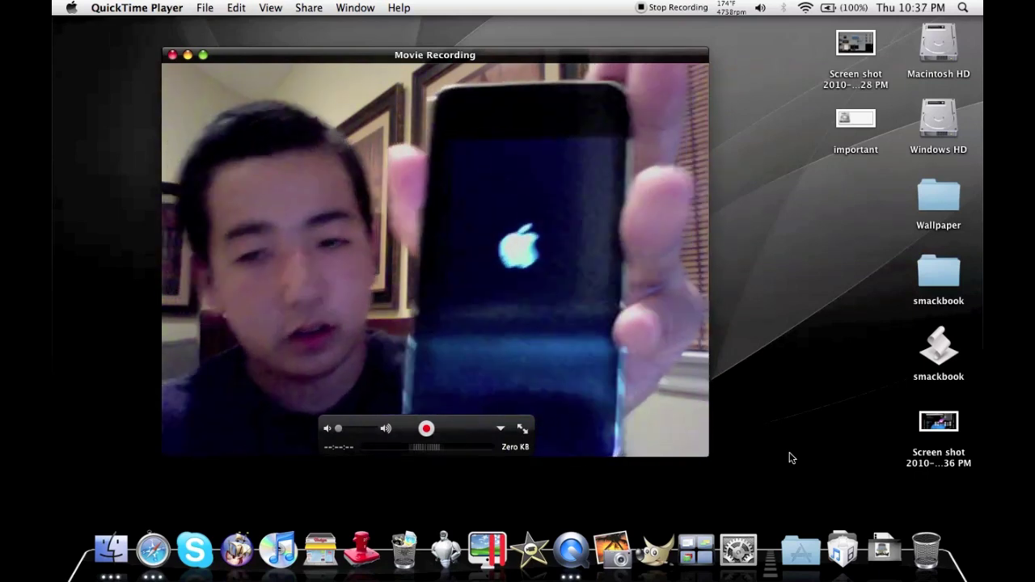
Switch to Safari and look through the redsn0w 0.9.5 BETA page
{"action": "left_click", "coordinate": [154, 551]}
{"action": "scroll", "coordinate": [234, 355], "scroll_direction": "down", "scroll_amount": 1}
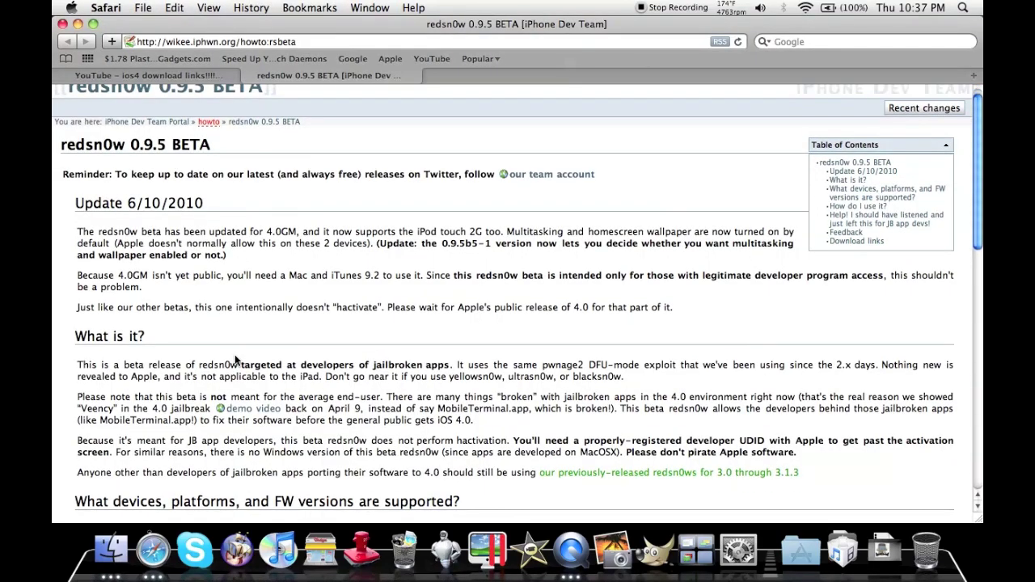